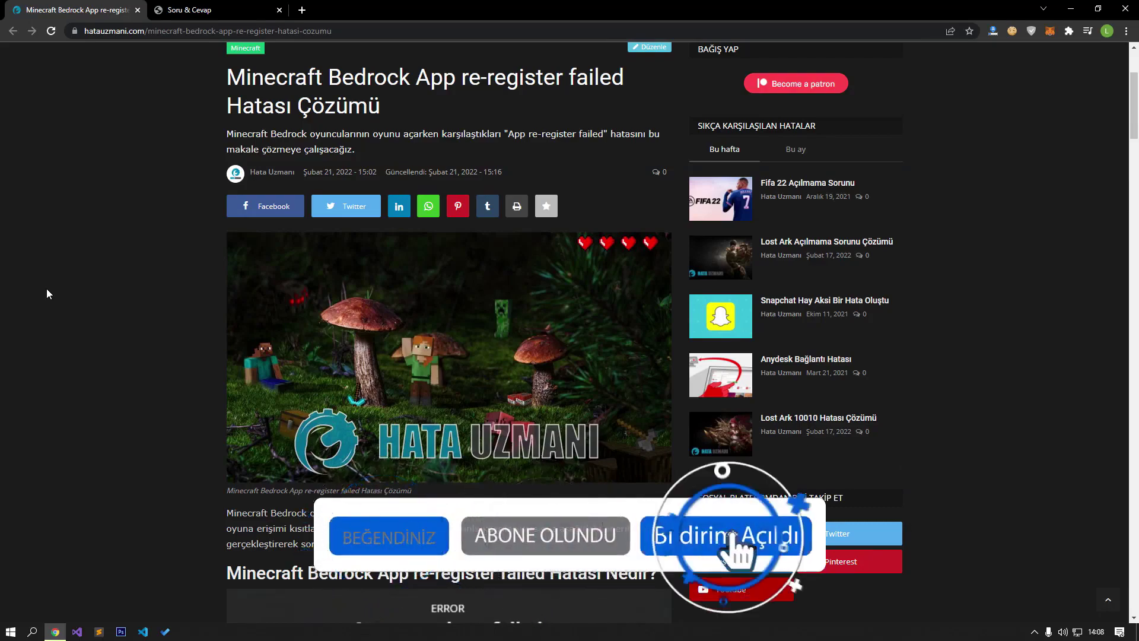
Scroll the guide to '1-) Microsoft Mağaza'yı Sıfırlayın' and bring up the Start menu.
scroll(46, 290, down, 8)
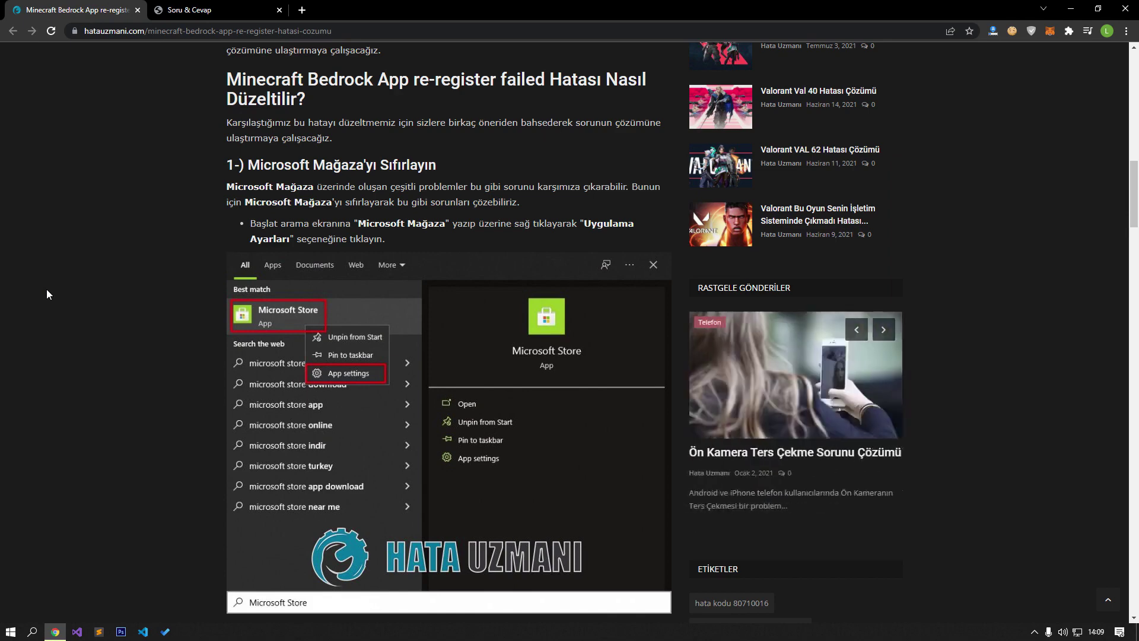
click(11, 631)
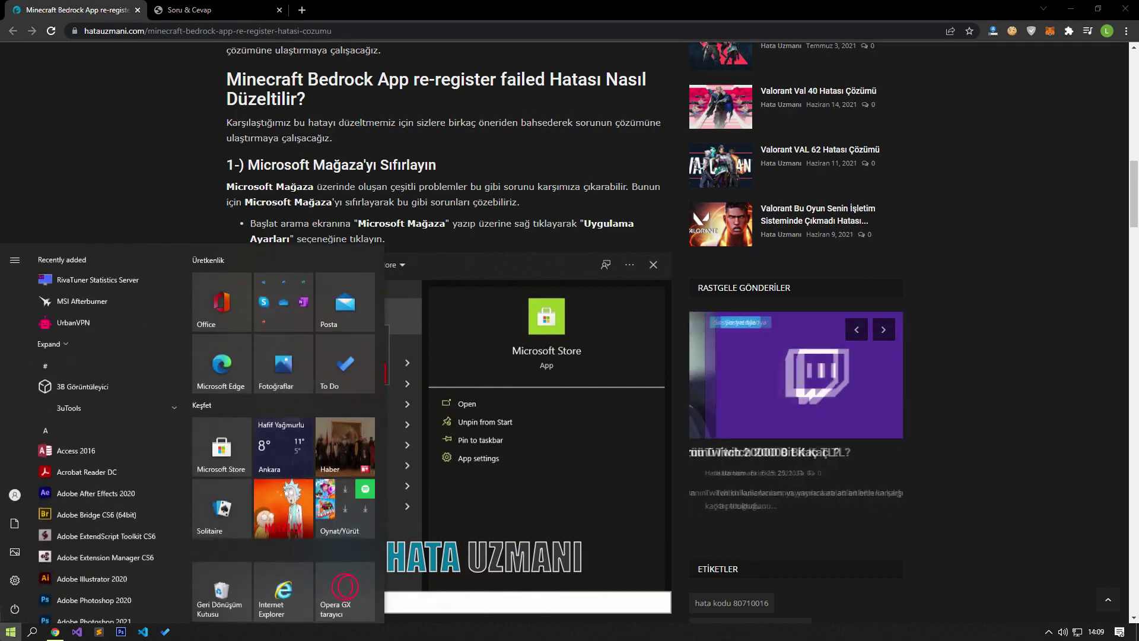
Search 'Microsoft Store', open its App settings page, and move the window off the article.
text(Microsoft )
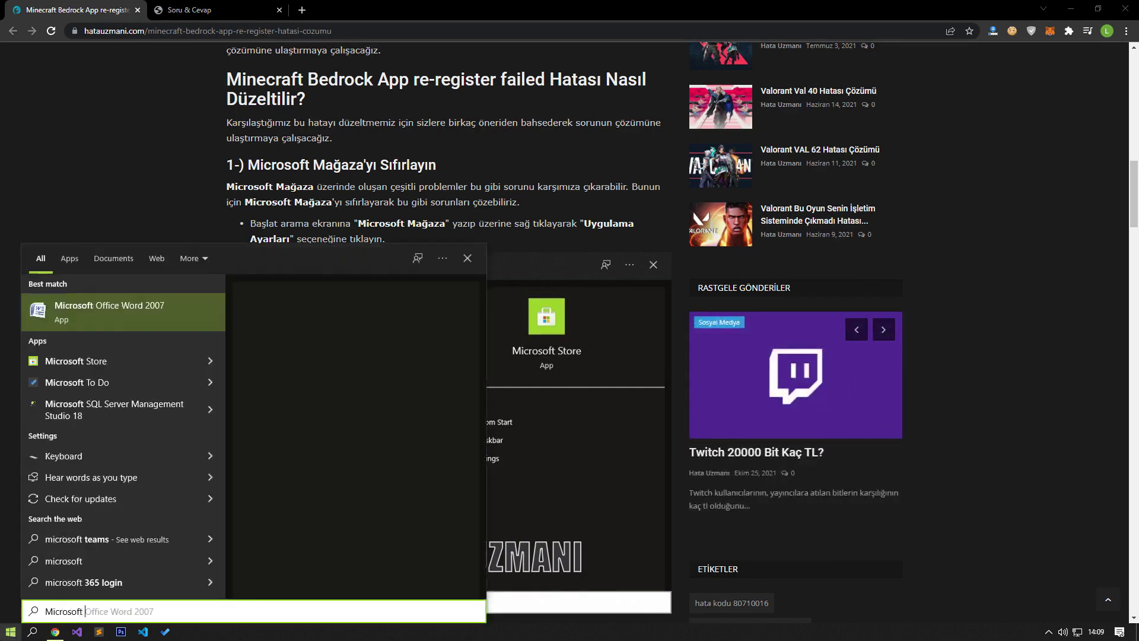
text(Store)
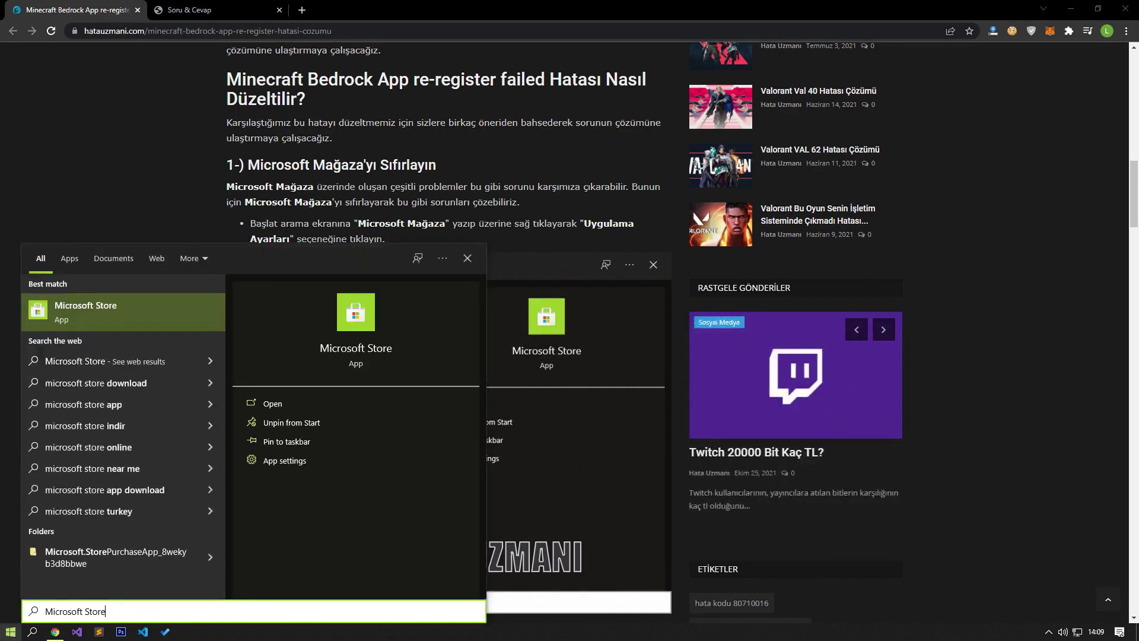
right_click(99, 321)
click(147, 368)
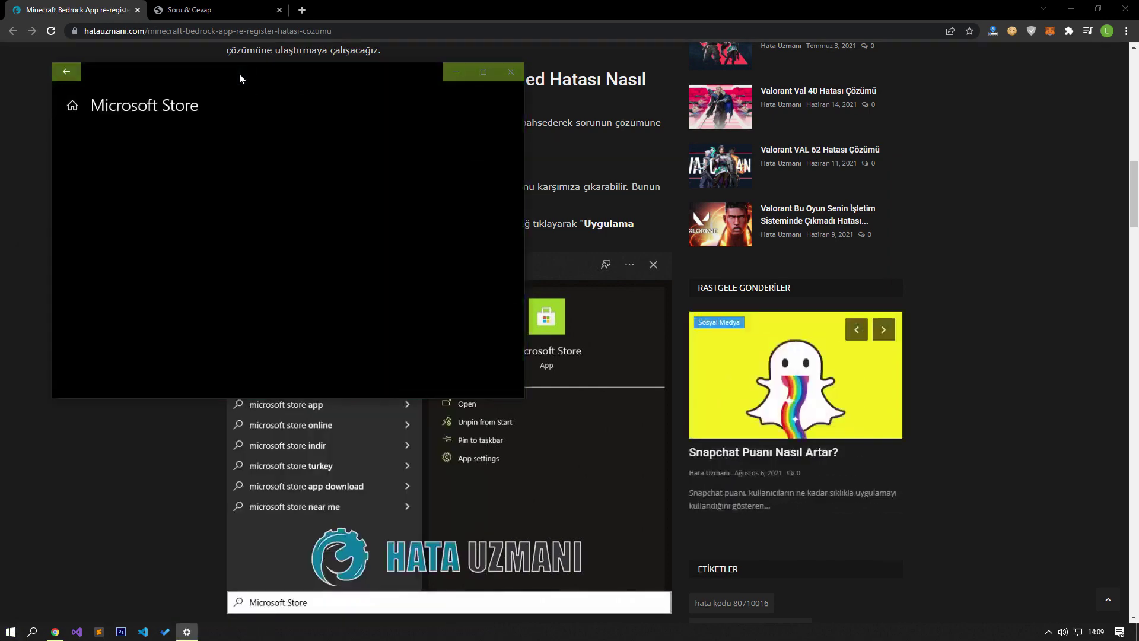
drag(240, 74, 844, 155)
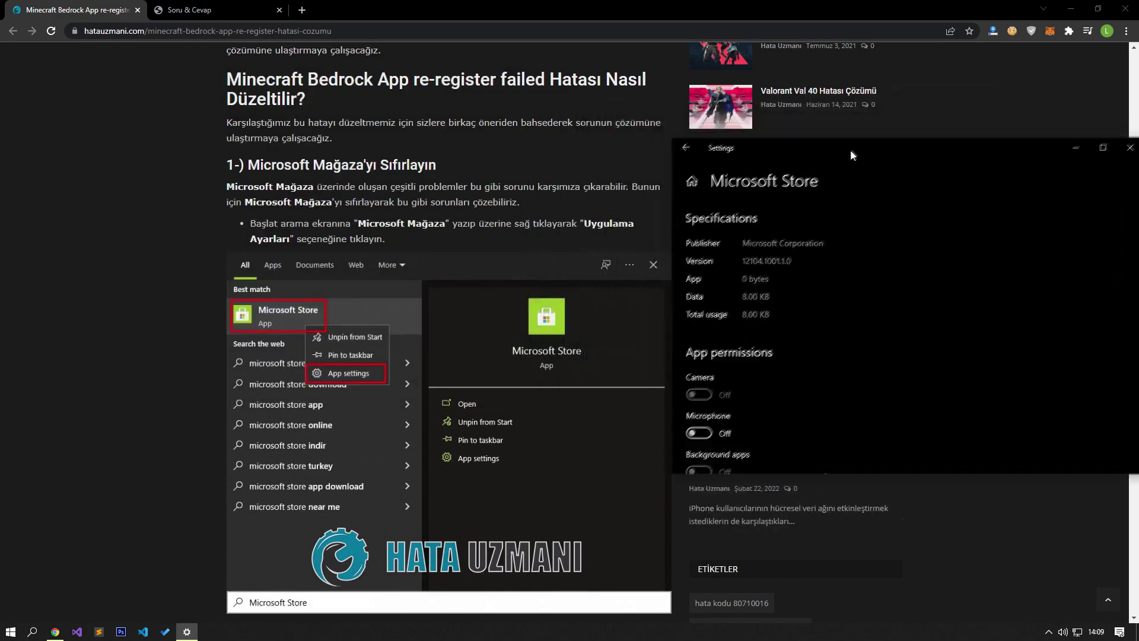
Reset the Microsoft Store app and confirm deleting its data.
scroll(357, 284, down, 5)
scroll(358, 293, down, 4)
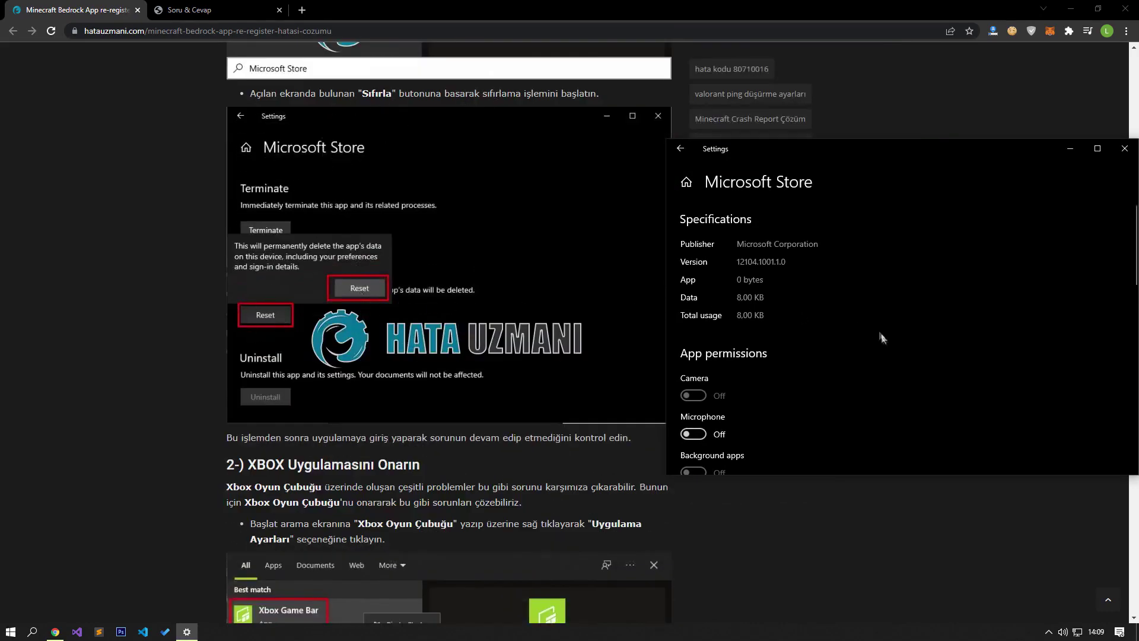
scroll(831, 344, down, 10)
scroll(826, 351, down, 3)
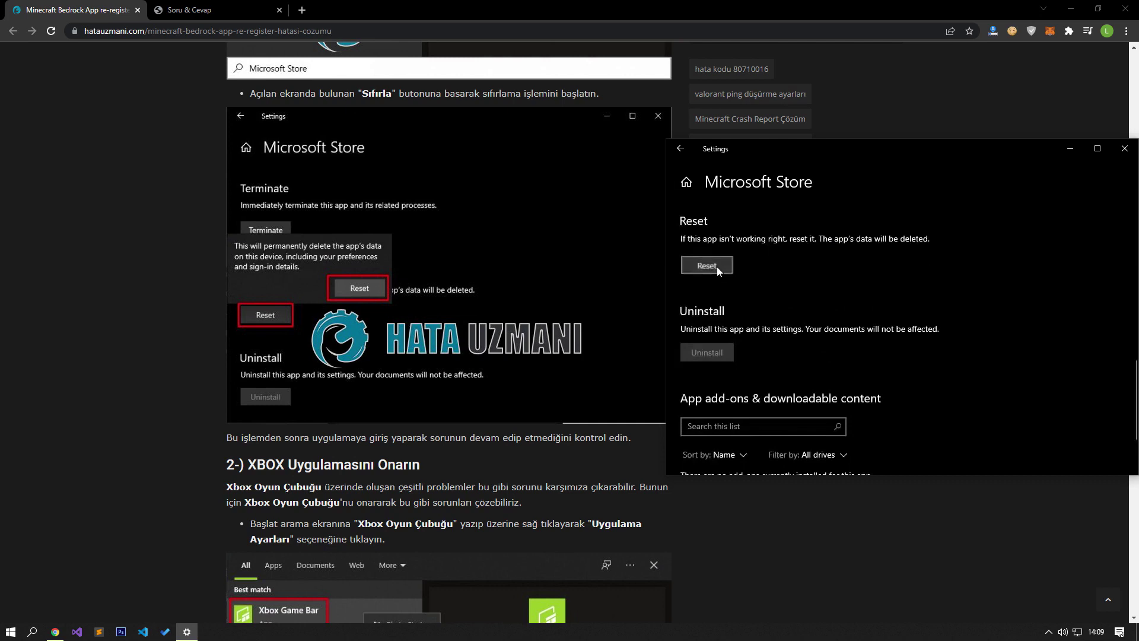
click(717, 265)
click(817, 241)
Close the Store settings window and select, then deselect, the rechecking sentence in the guide.
click(1132, 153)
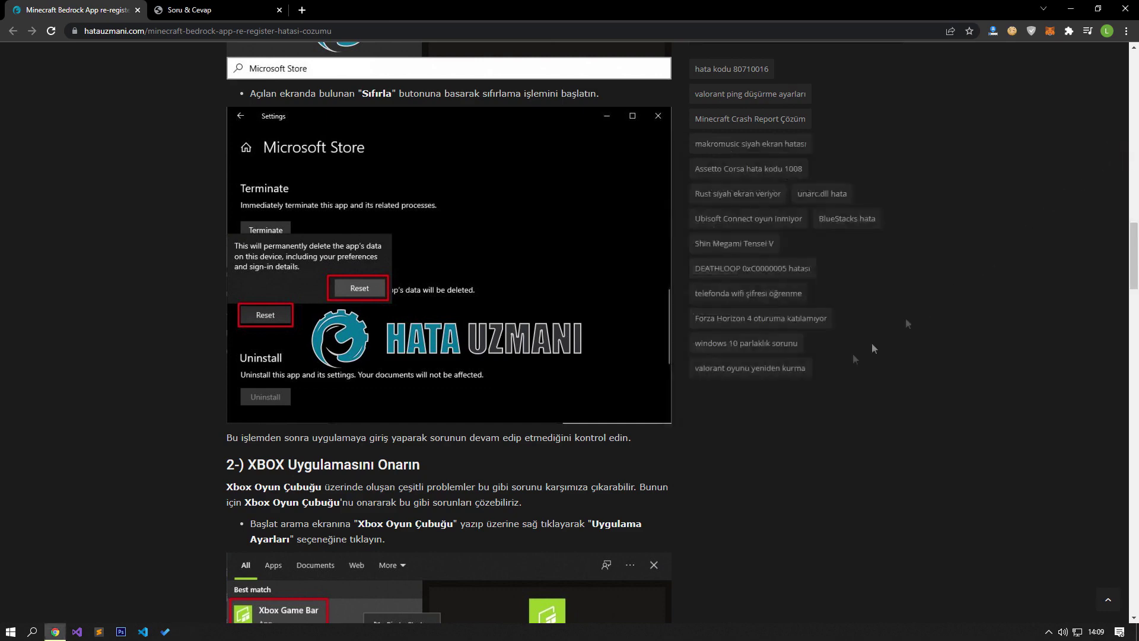
drag(309, 442, 614, 444)
click(614, 444)
Scroll the guide to '2-) XBOX Uygulamasını Onarın' and bring up the Start menu.
scroll(518, 388, down, 3)
scroll(499, 365, down, 4)
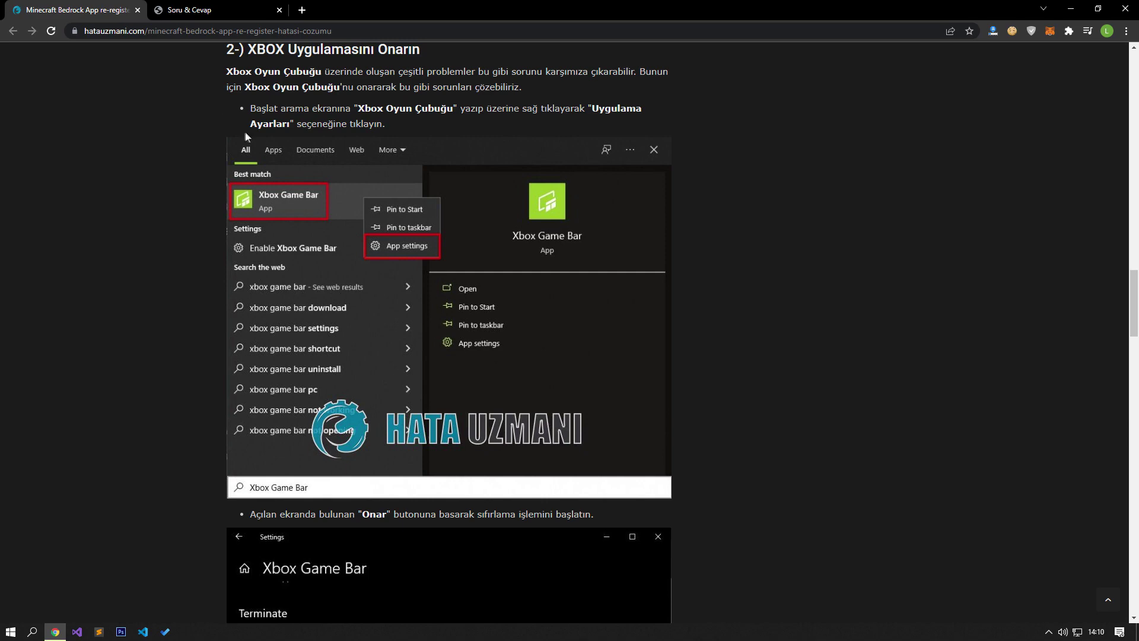
click(10, 631)
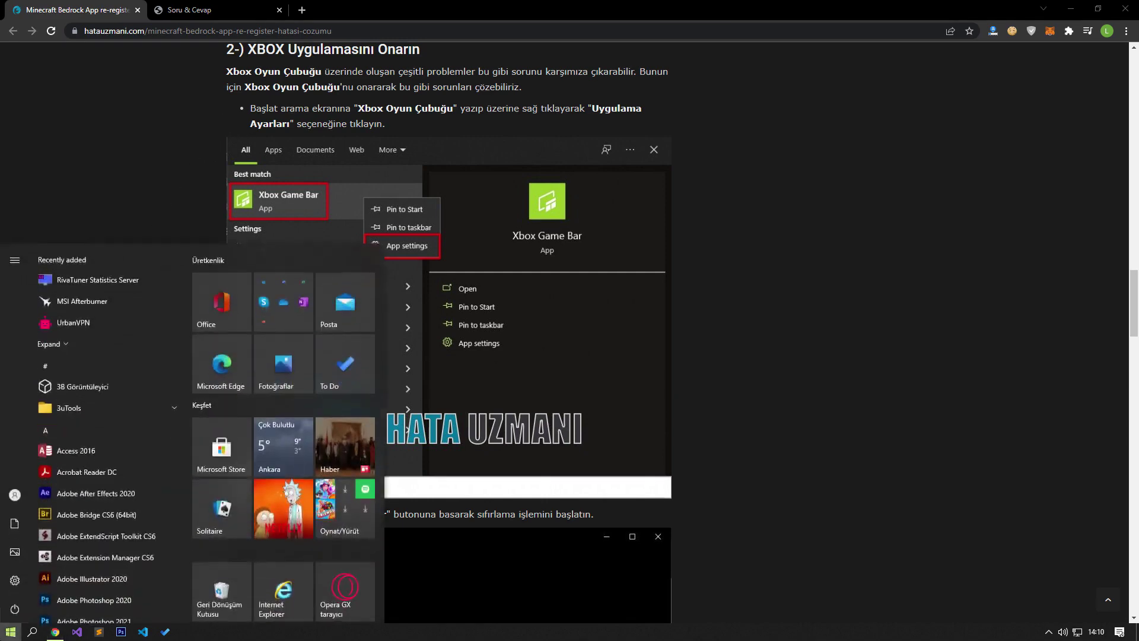
Search 'xbox game' and open the Xbox Game Bar App settings page.
text(xbox game)
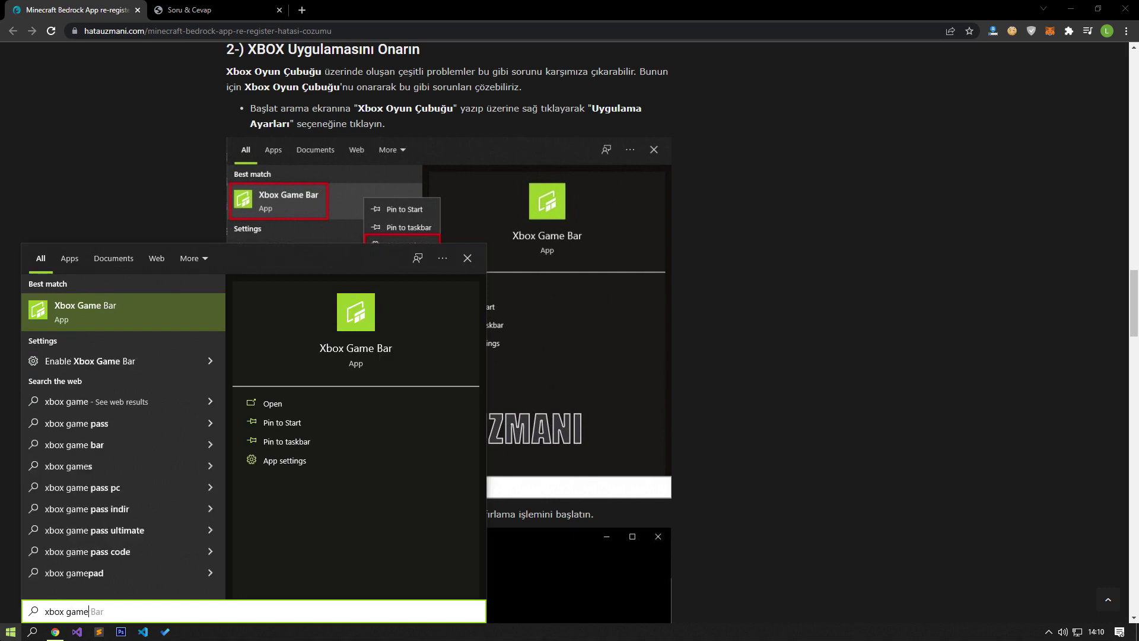
right_click(101, 308)
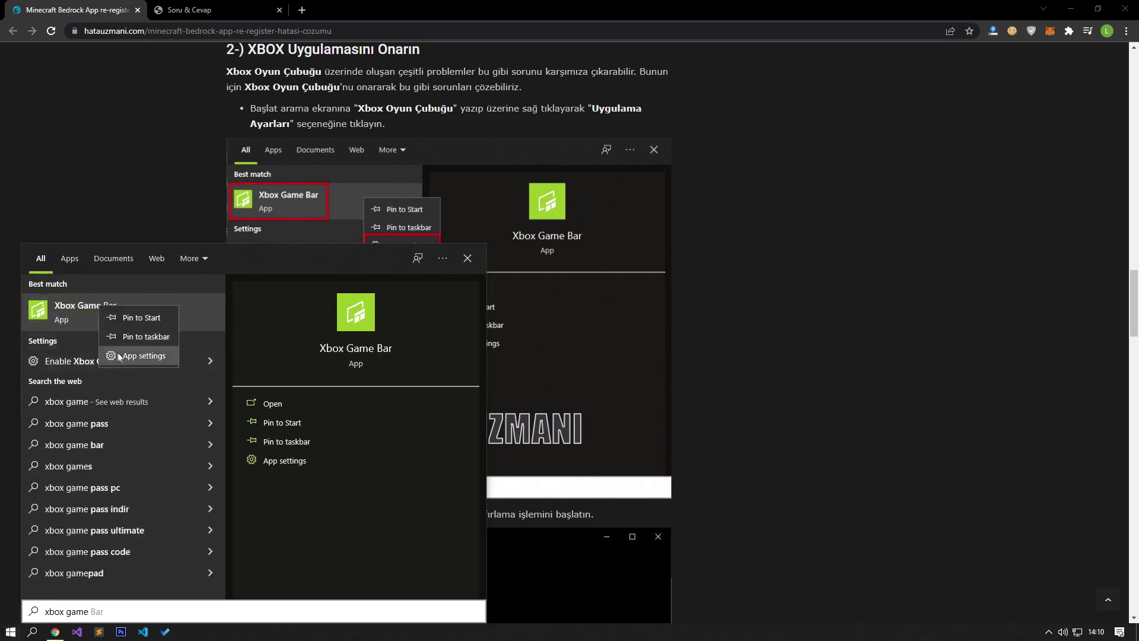
click(132, 357)
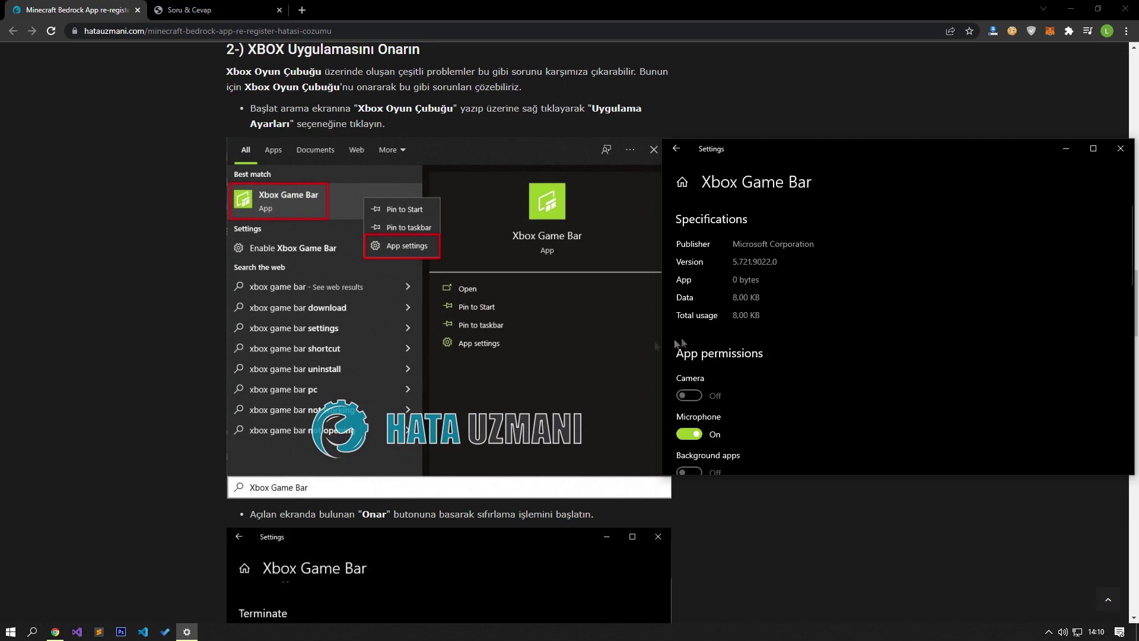
Repair the Xbox Game Bar app.
scroll(832, 328, down, 3)
scroll(354, 327, down, 5)
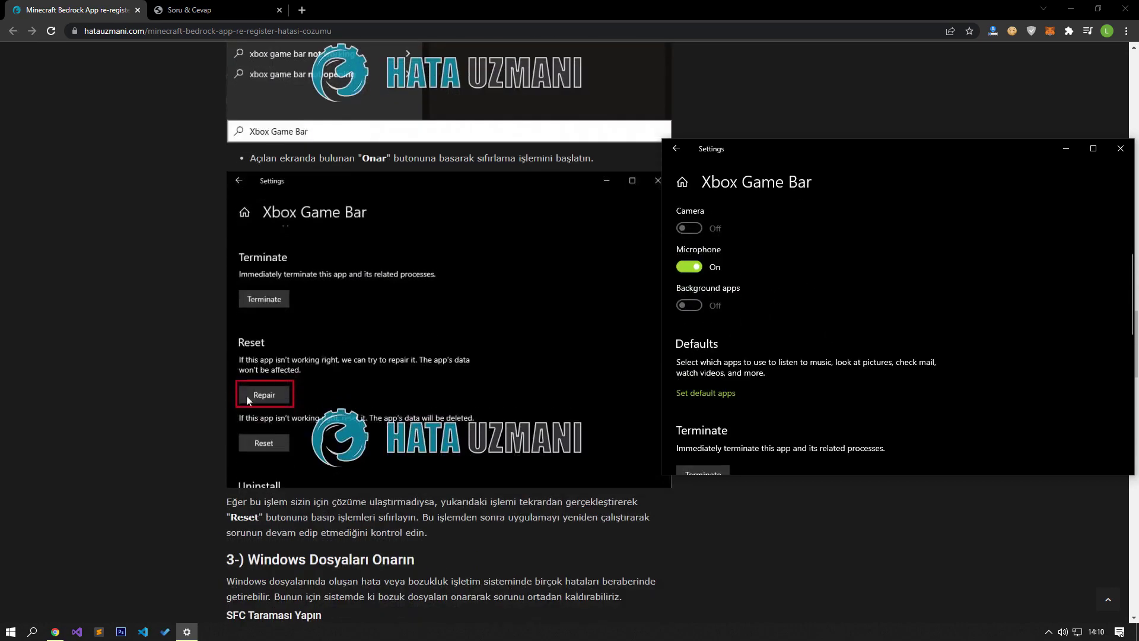
scroll(855, 337, down, 3)
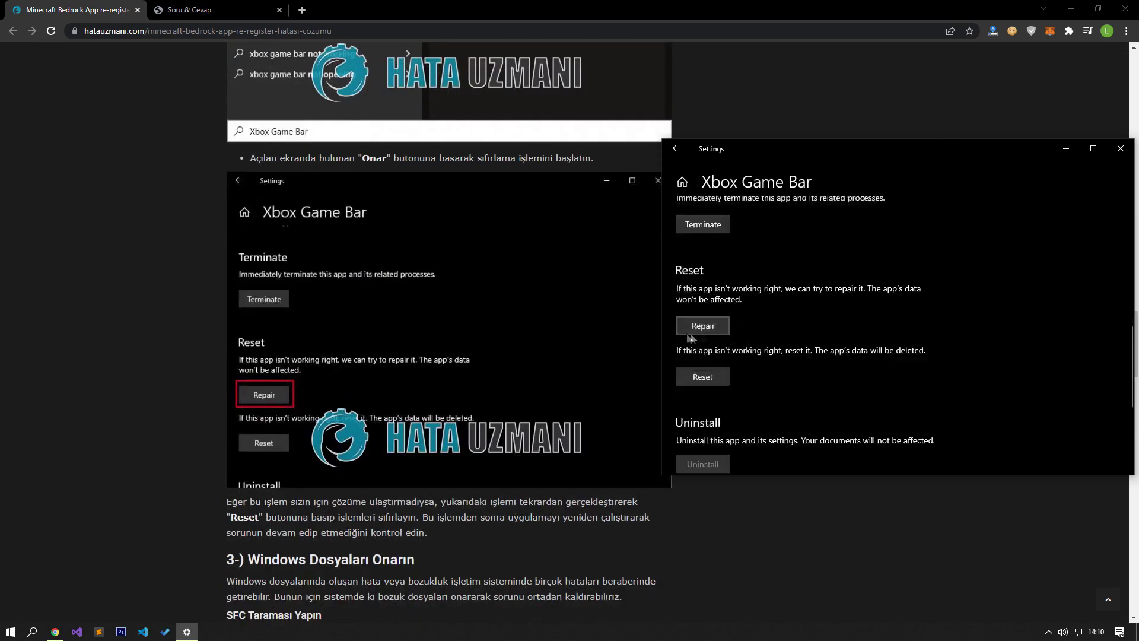
click(694, 327)
Reset Xbox Game Bar, confirm deleting its data, and close its settings window.
scroll(695, 327, down, 2)
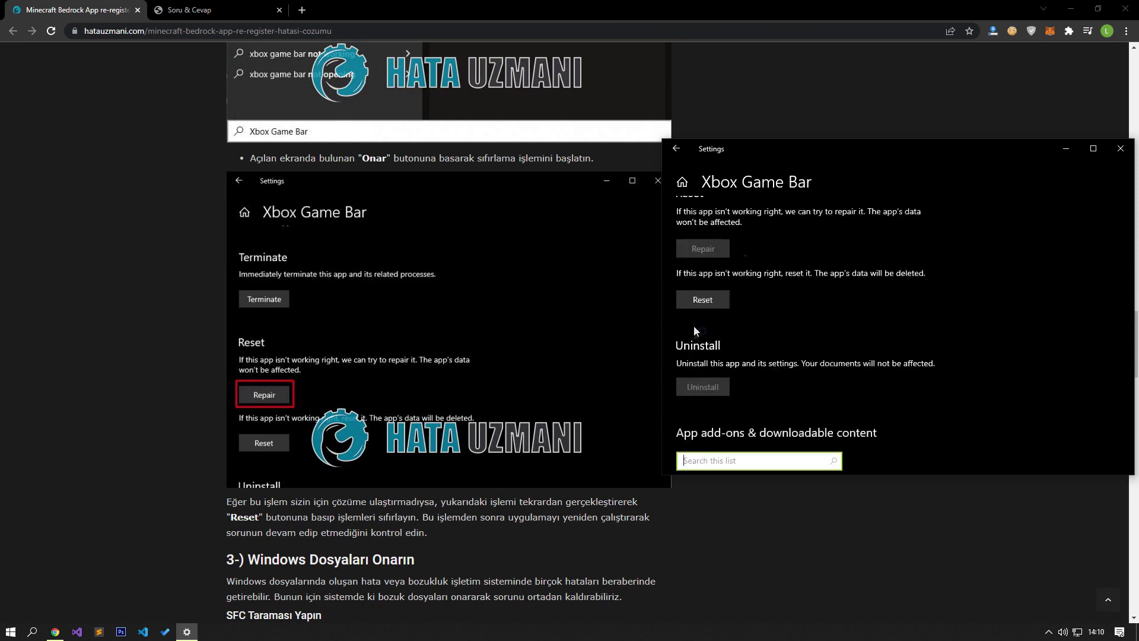
click(700, 303)
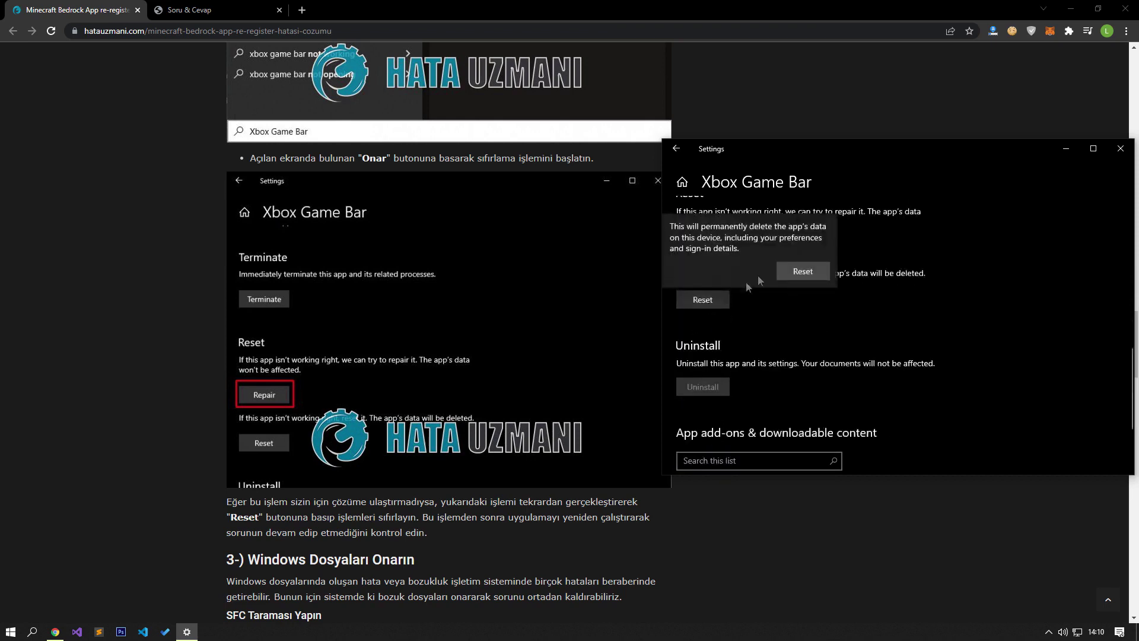
click(802, 272)
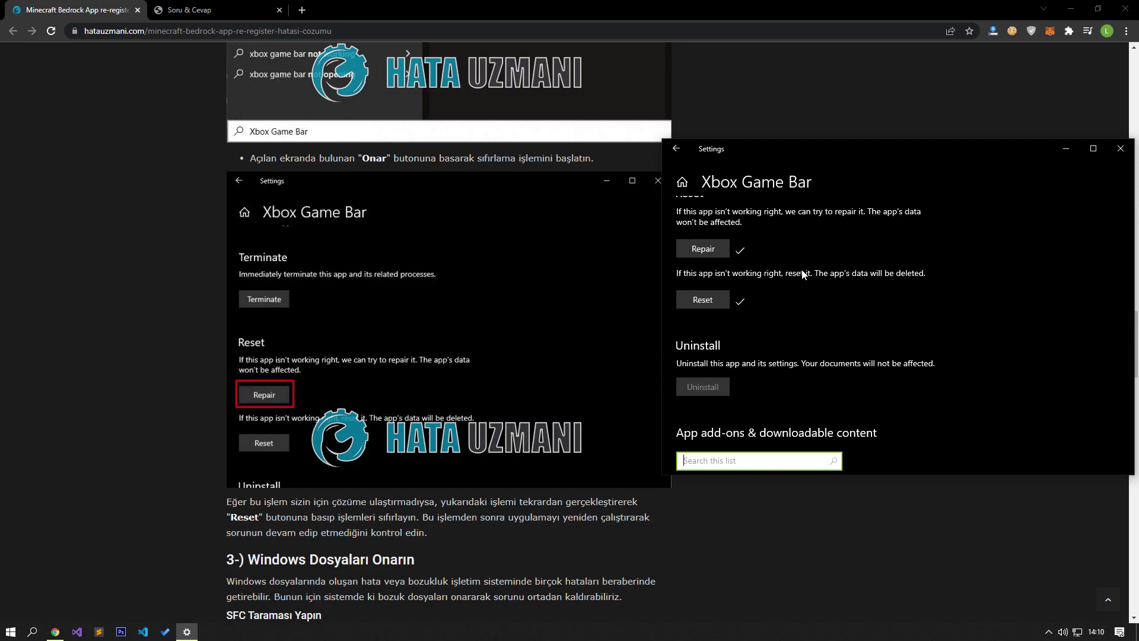
click(1119, 149)
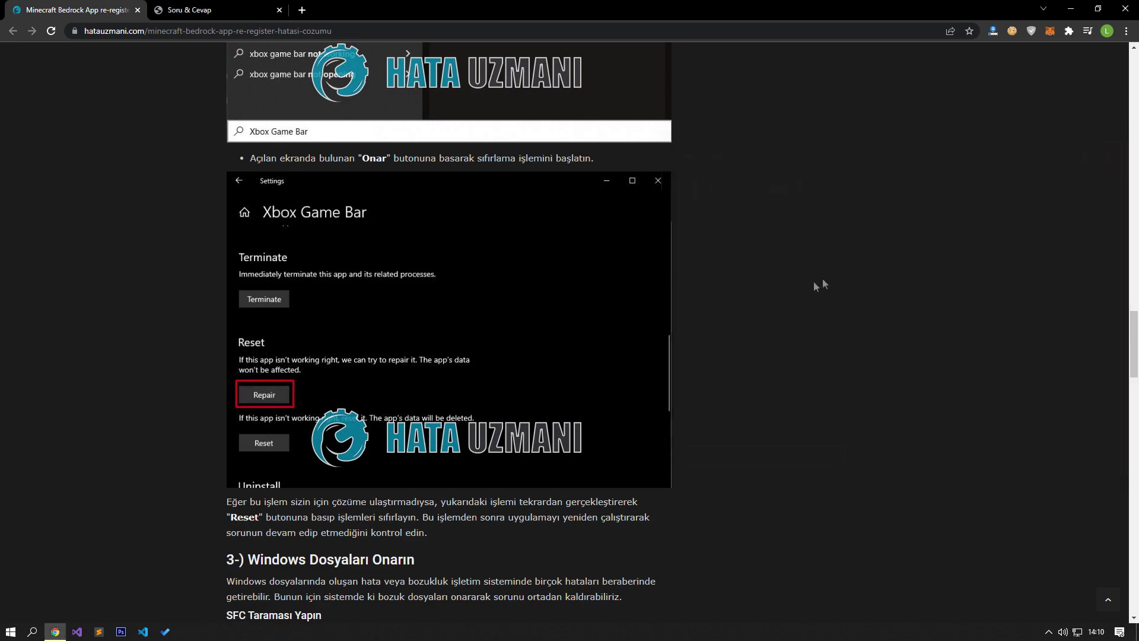
scroll(774, 269, down, 4)
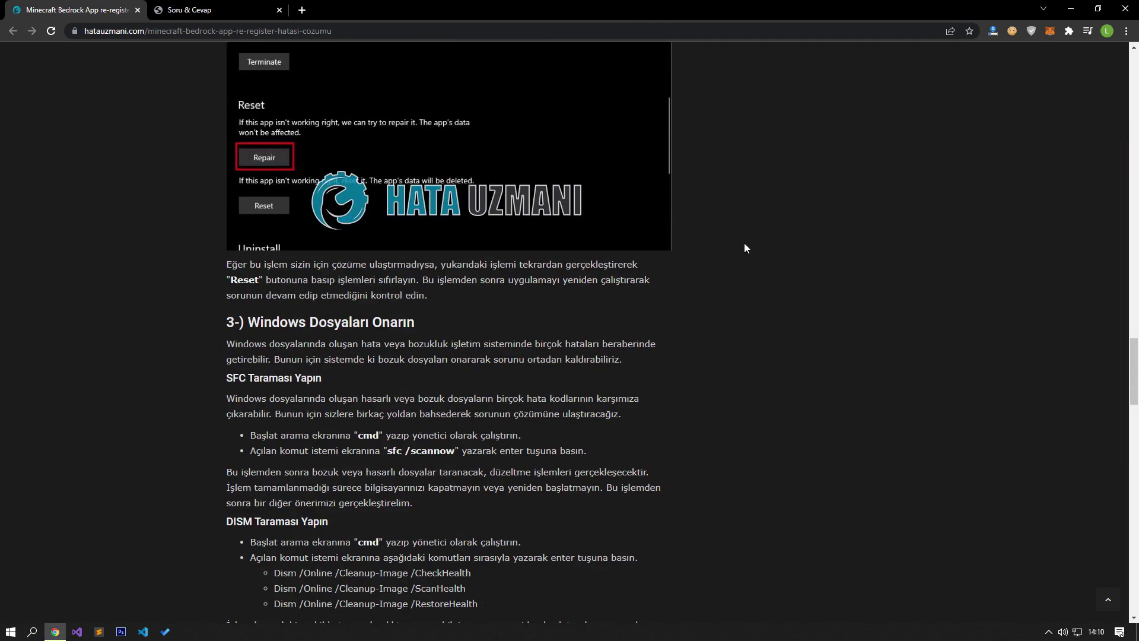
Scroll the guide to '3-) Windows Dosyaları Onarın' with the SFC and DISM instructions.
scroll(745, 248, down, 4)
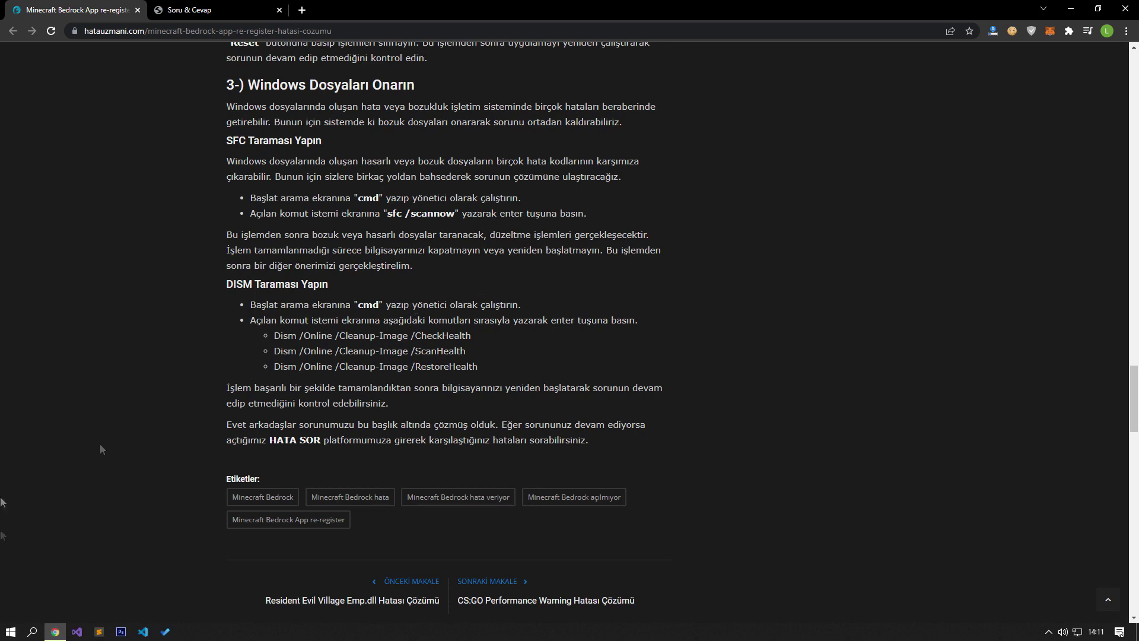
Search 'cmd', run Command Prompt as administrator, and move it to the right side.
click(10, 631)
text(cmd)
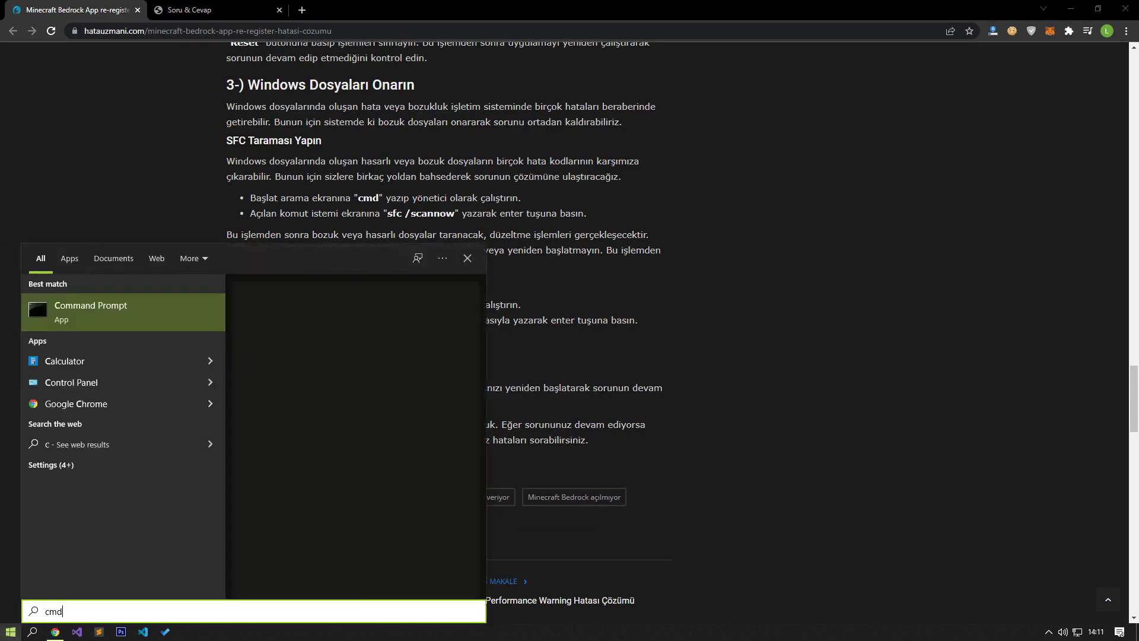
right_click(78, 305)
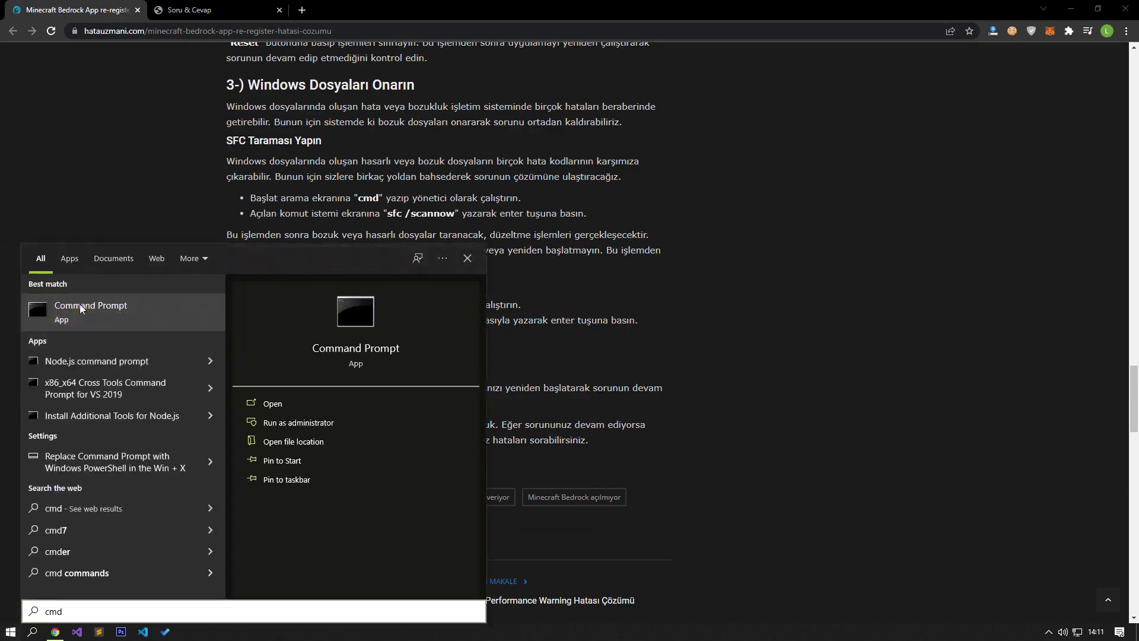
click(118, 319)
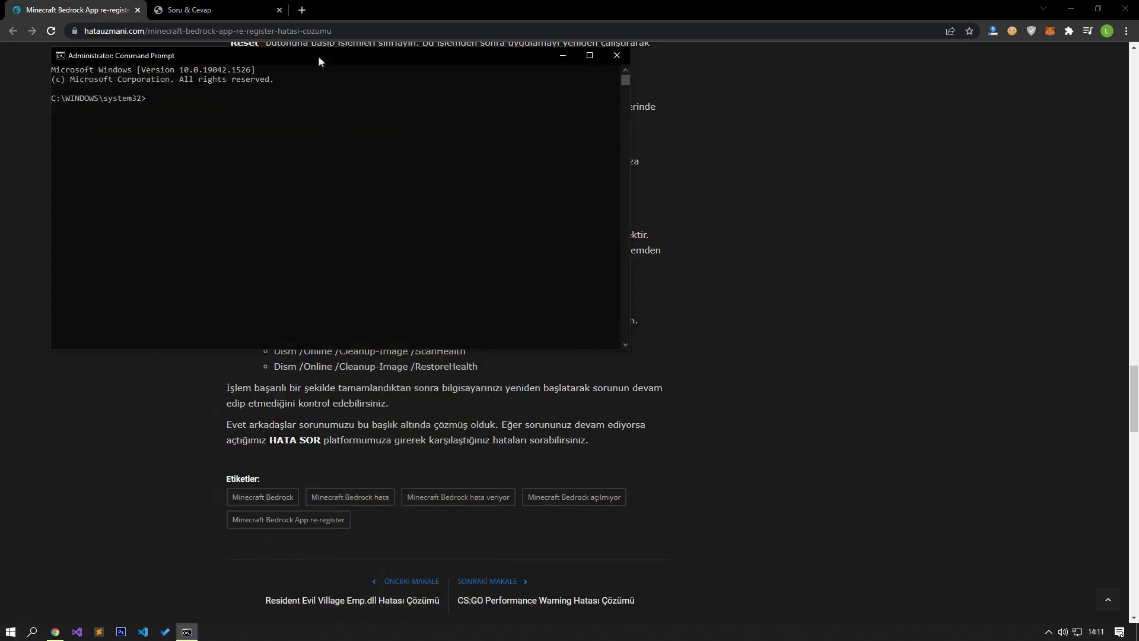
drag(318, 55, 918, 123)
Run 'sfc /scannow' to completion, then select the DISM CheckHealth command in the guide.
text(sfc/)
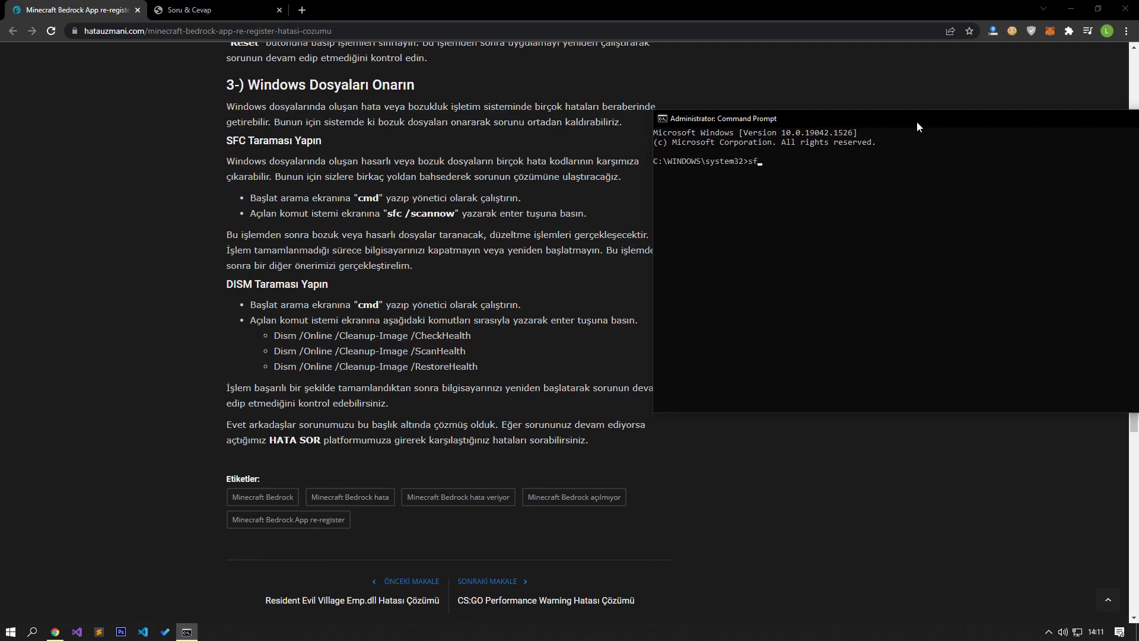
key(BackSpace)
key(BackSpace)
text(/scannow)
key(Return)
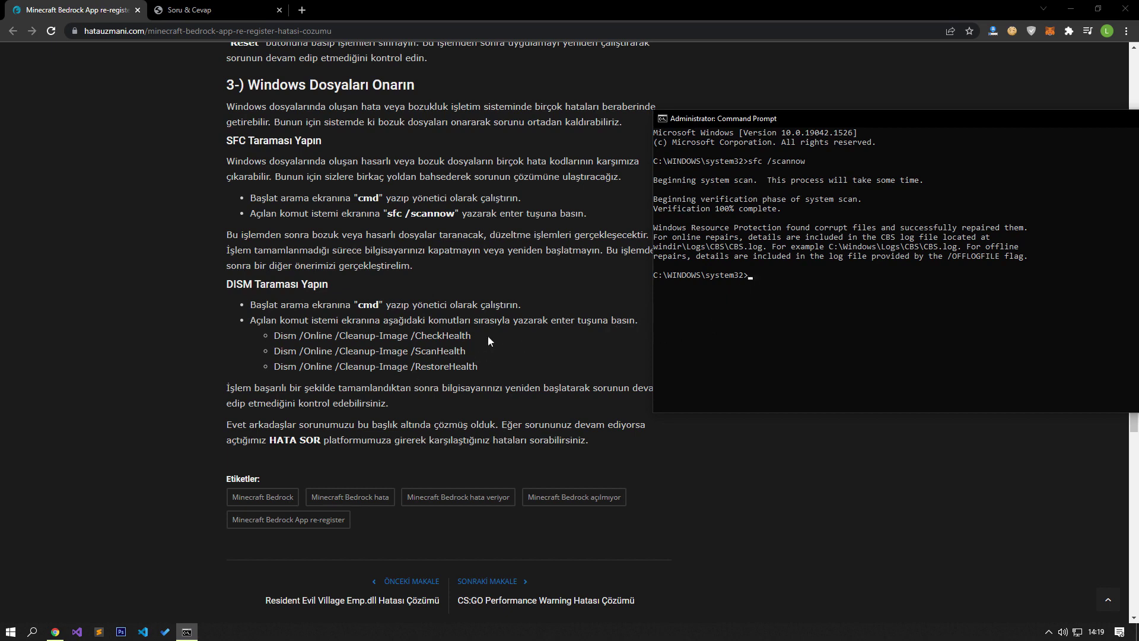
drag(488, 336, 277, 344)
Copy and run 'DISM /Online /Cleanup-Image /CheckHealth' in the admin console, then select the ScanHealth command.
right_click(286, 342)
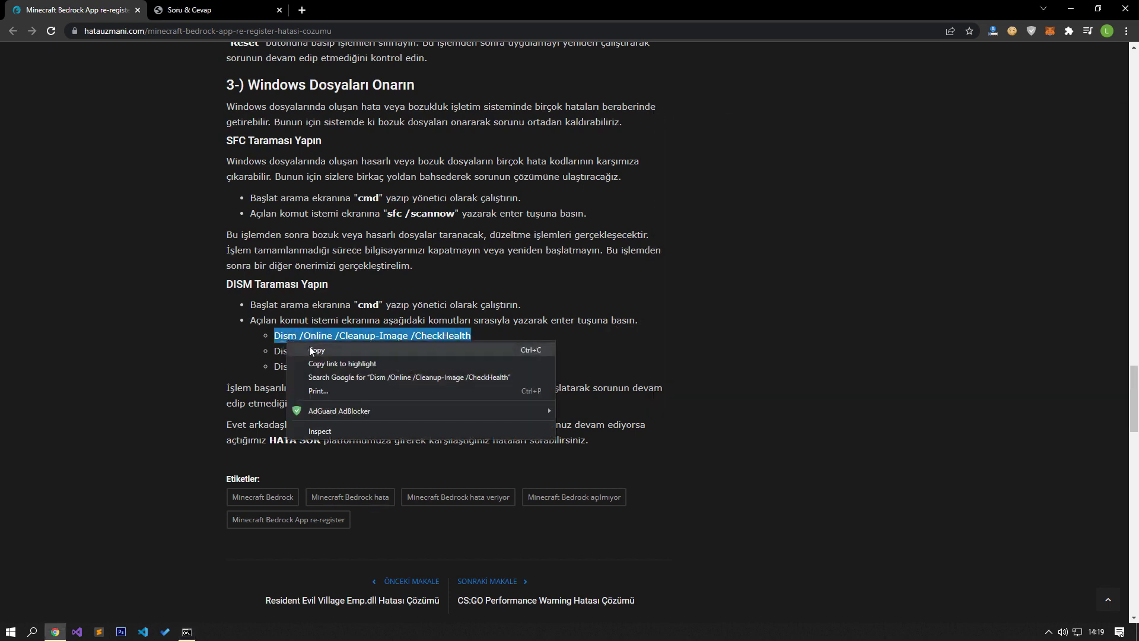
click(310, 351)
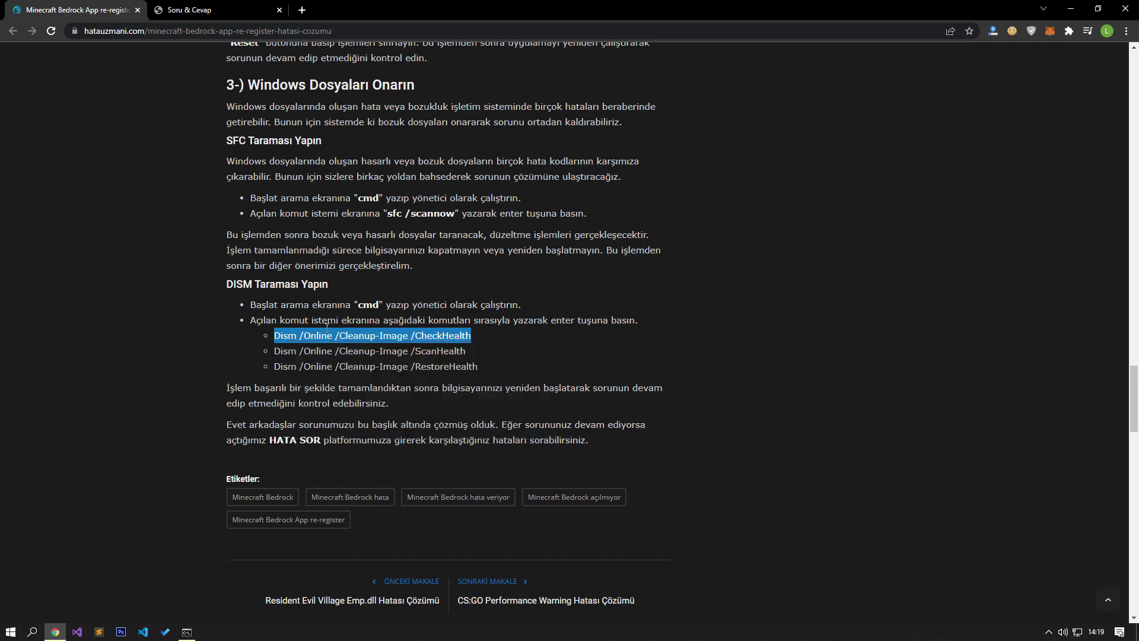
click(187, 631)
right_click(798, 261)
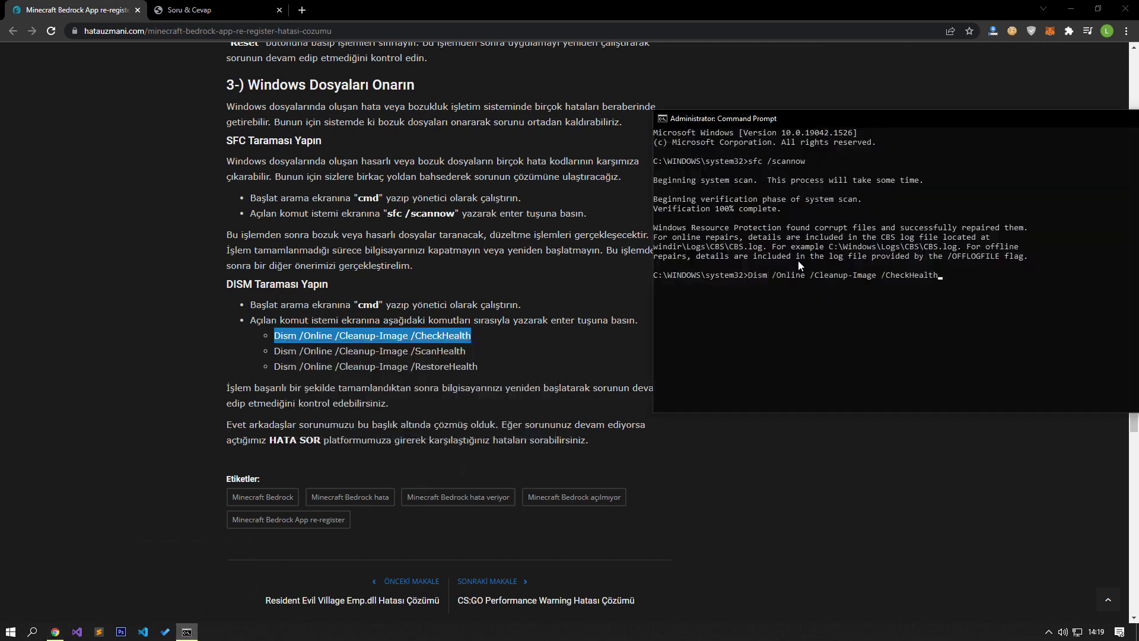
key(Return)
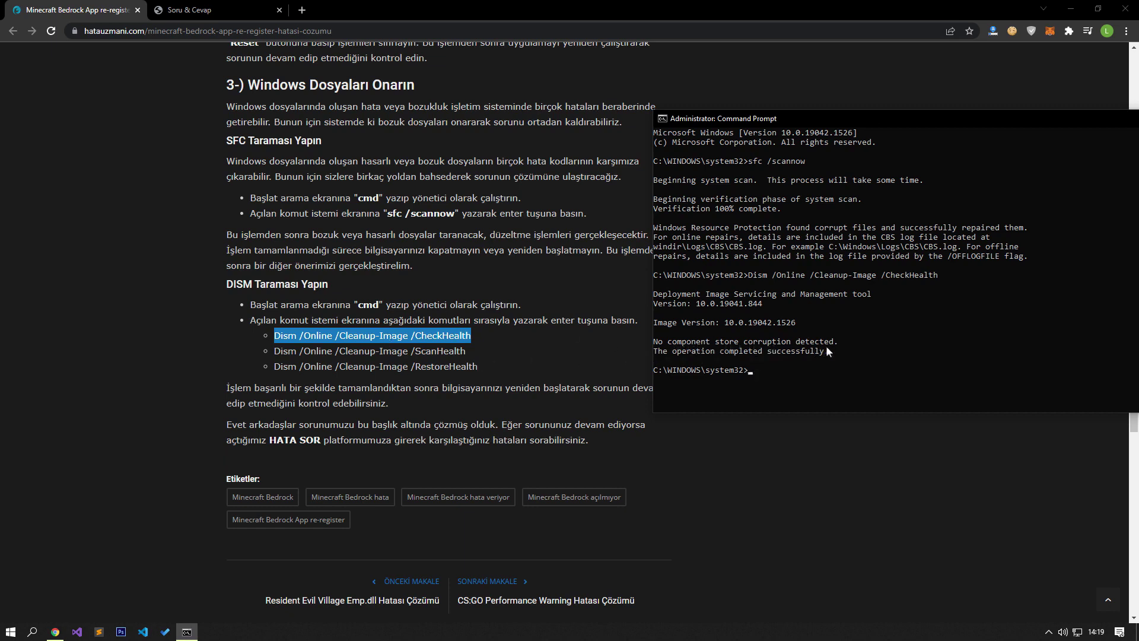
drag(467, 352, 274, 354)
Copy the DISM /Online /Cleanup-Image /ScanHealth command from the article and run it in the admin console.
right_click(287, 355)
click(306, 361)
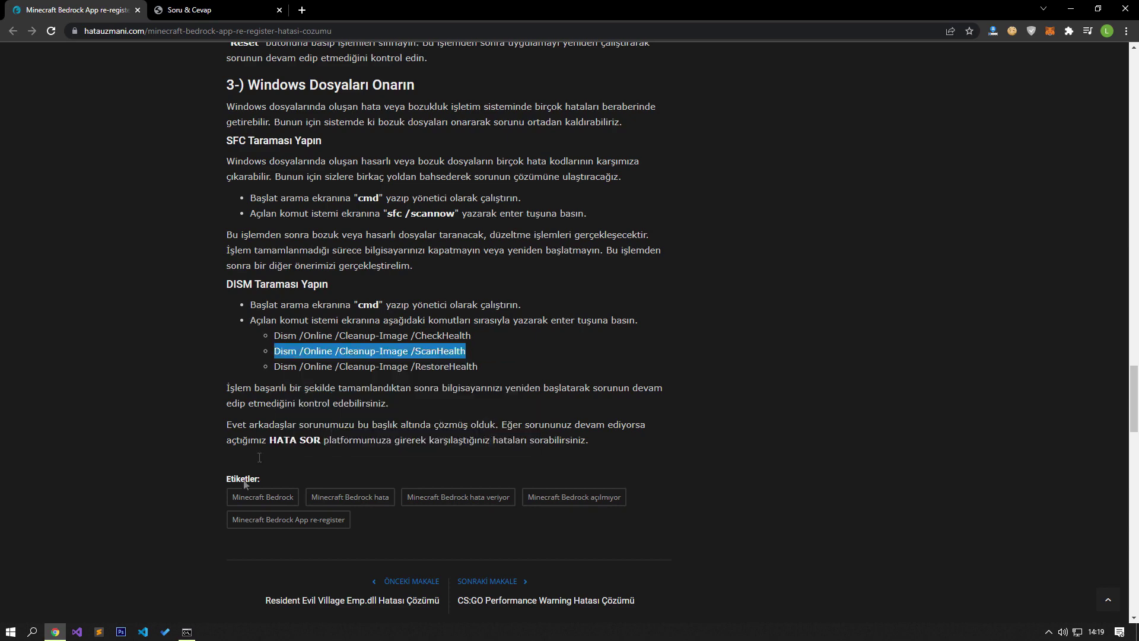
click(187, 632)
key(Return)
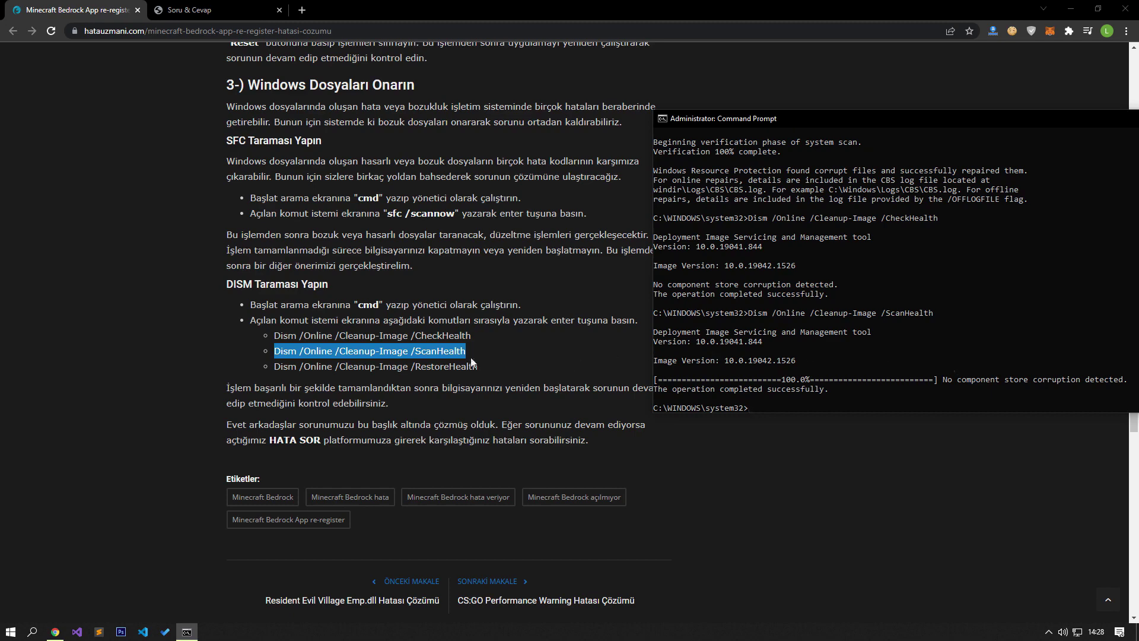
Paste the DISM /Online /Cleanup-Image /RestoreHealth command into the admin console and run it.
drag(482, 366, 277, 371)
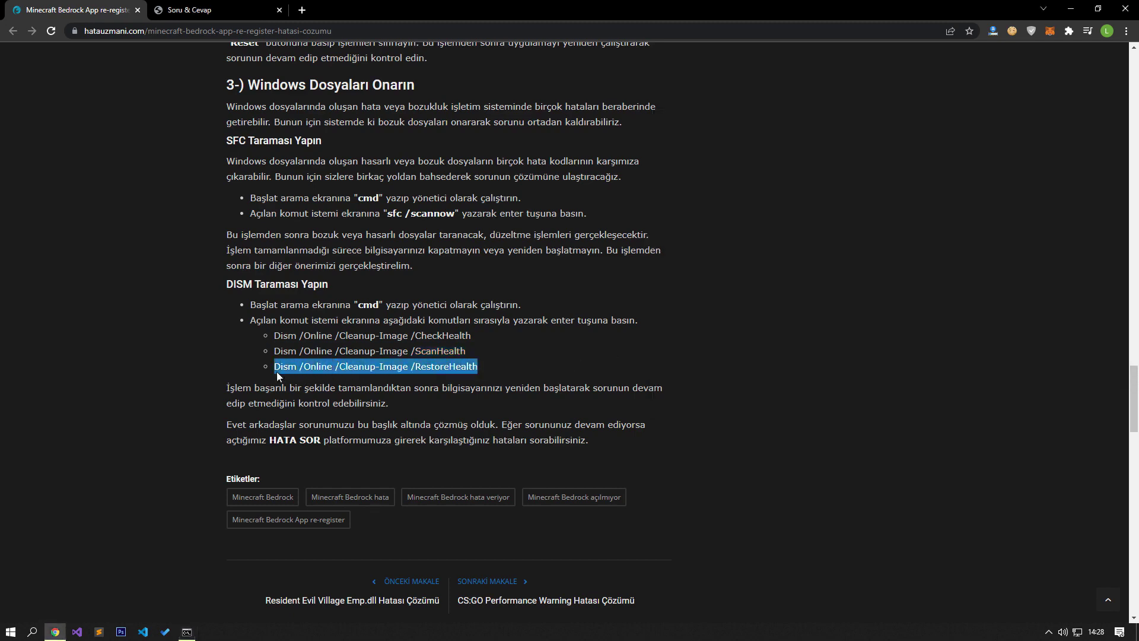
click(187, 631)
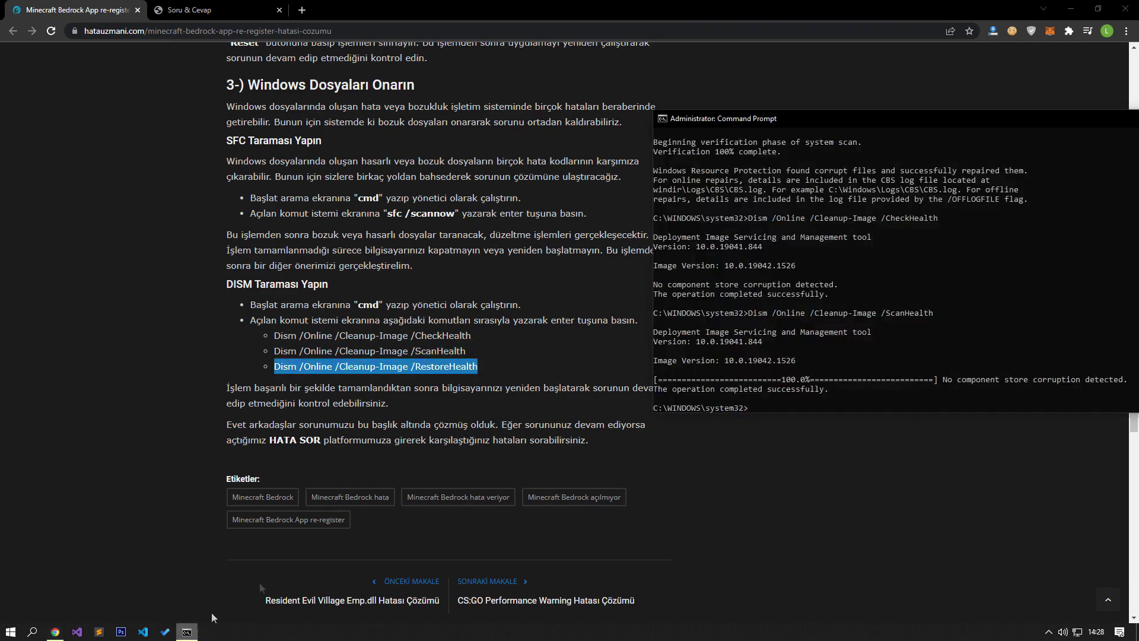
right_click(754, 344)
key(Return)
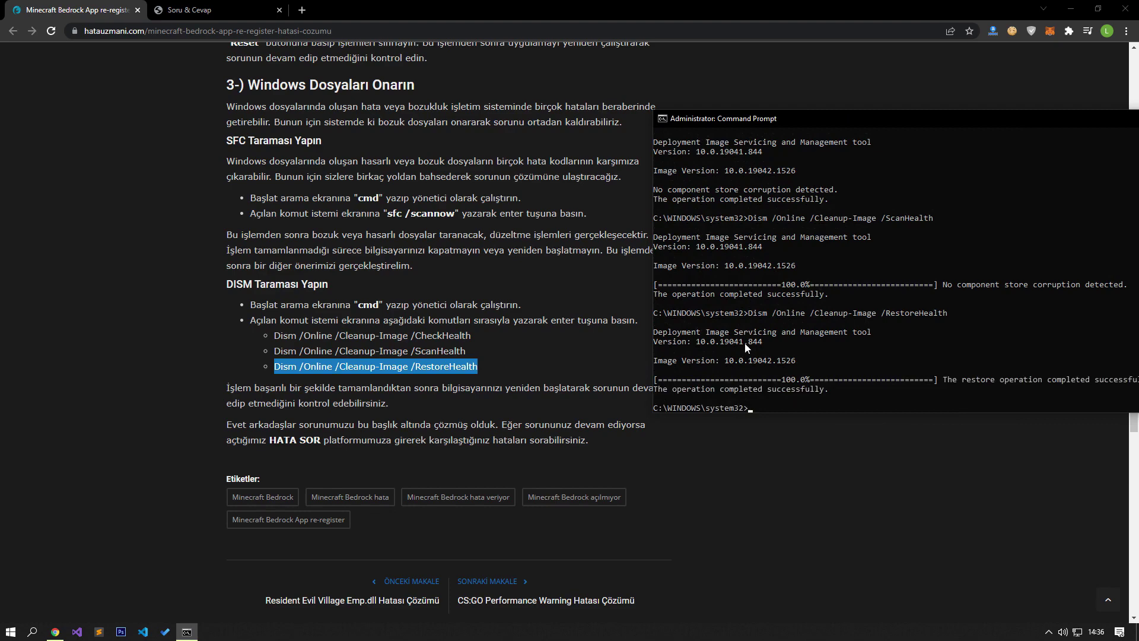
Close the Command Prompt window and bring up the Start menu's power options.
drag(998, 121, 746, 170)
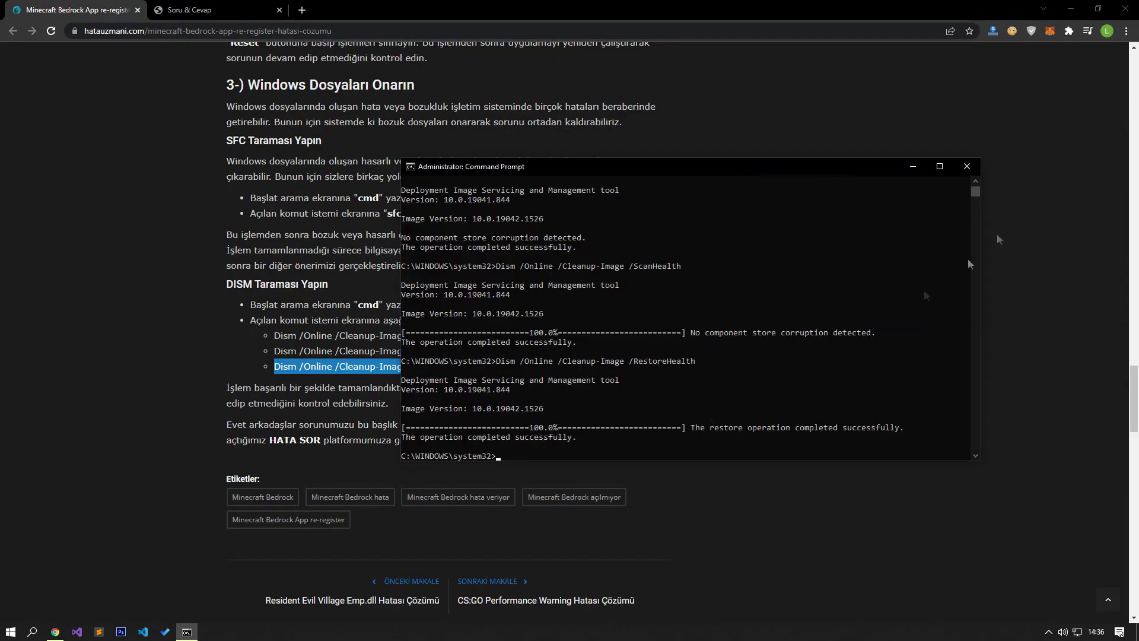
click(963, 165)
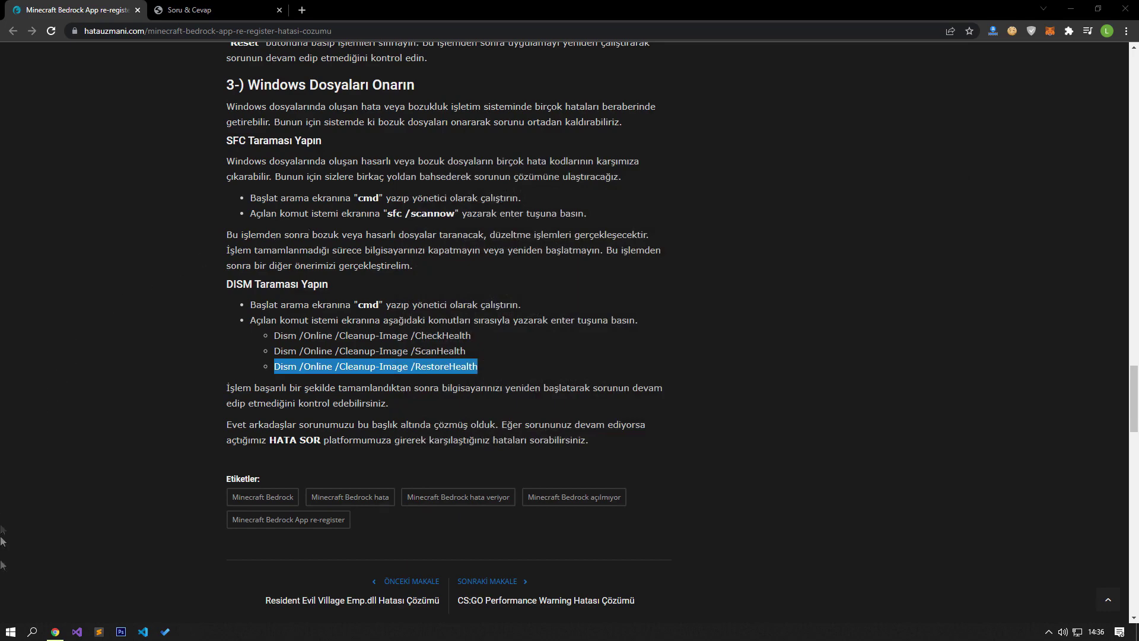
click(11, 632)
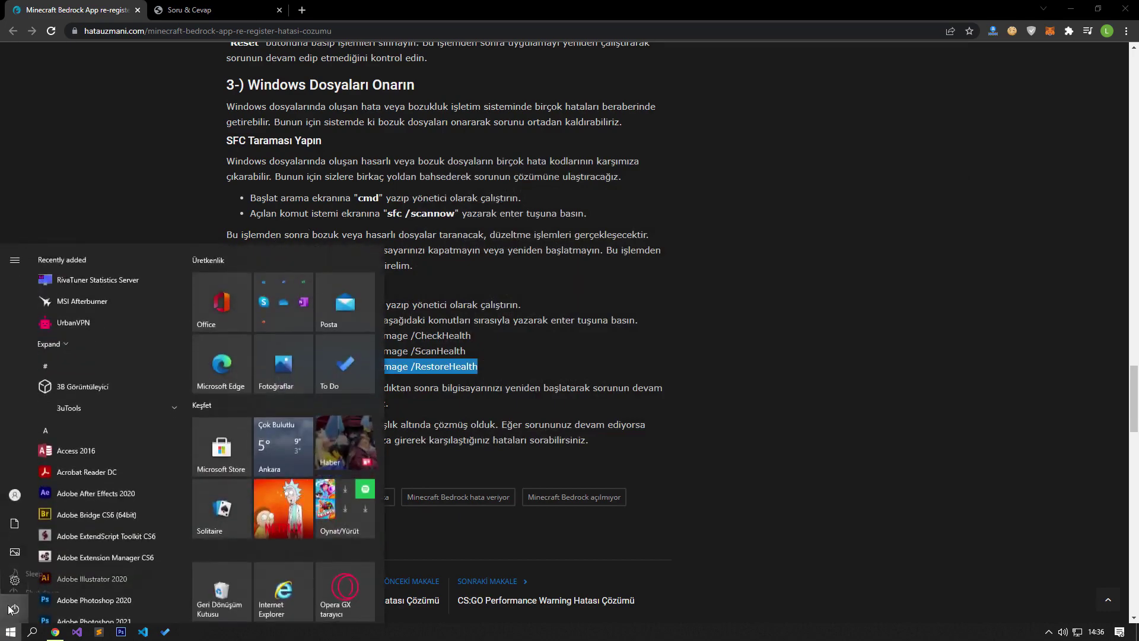
click(14, 609)
key(Escape)
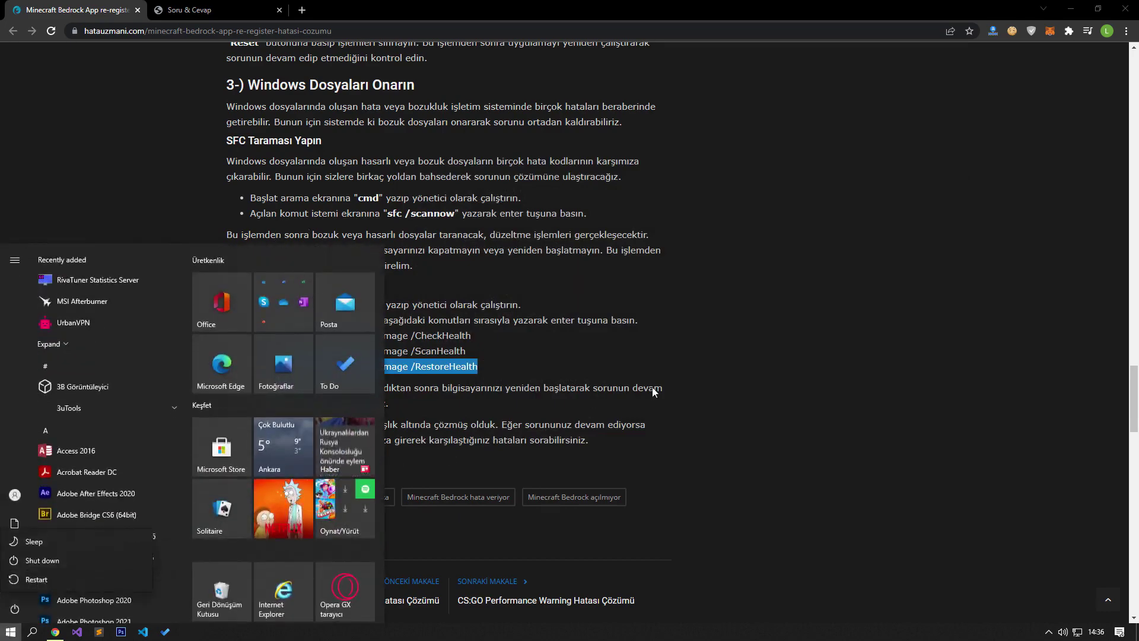